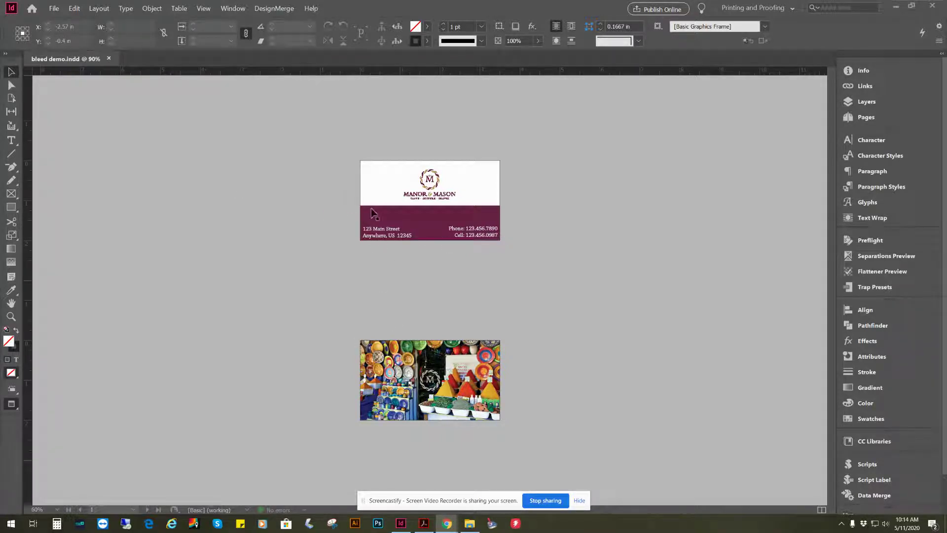
- Open the File menu for the bleed demo.indd business card
click(54, 9)
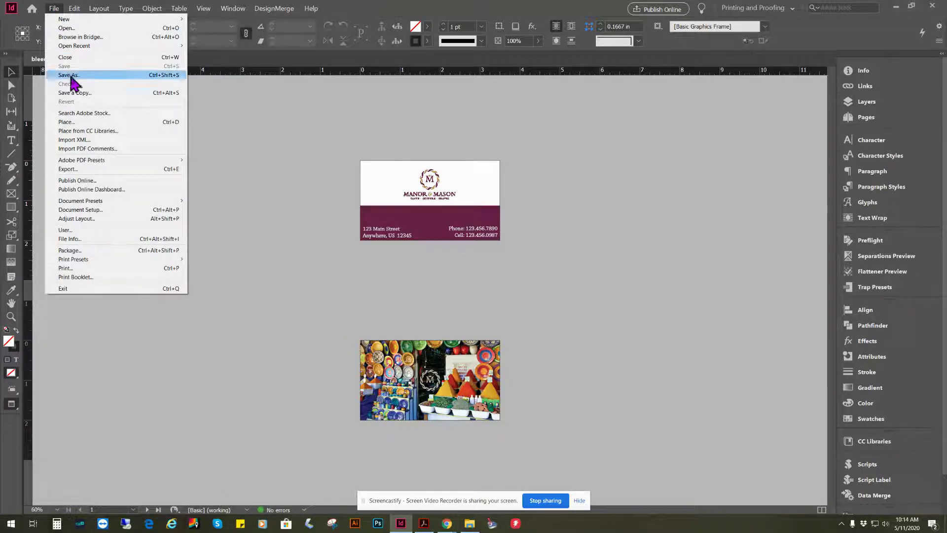
- In Document Setup, set all four margins to 0.125 in
click(74, 210)
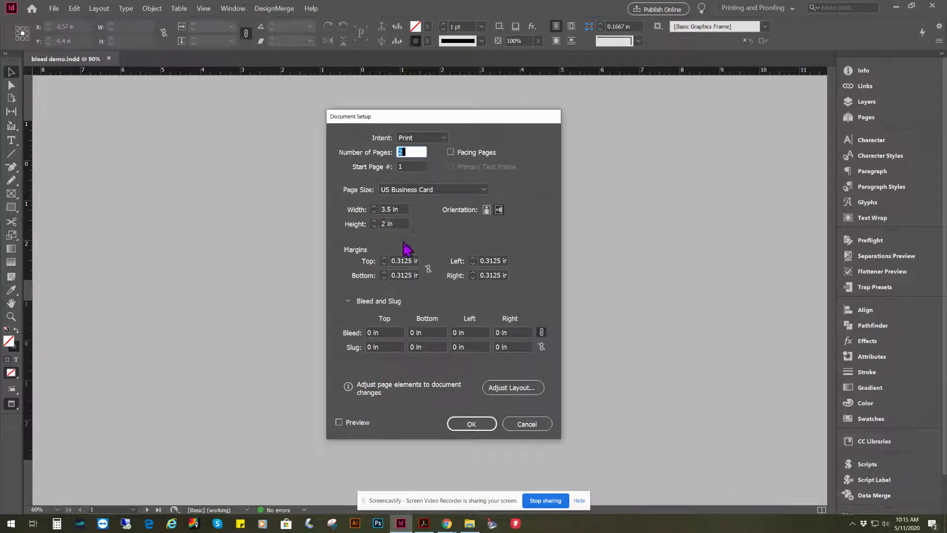
click(401, 260)
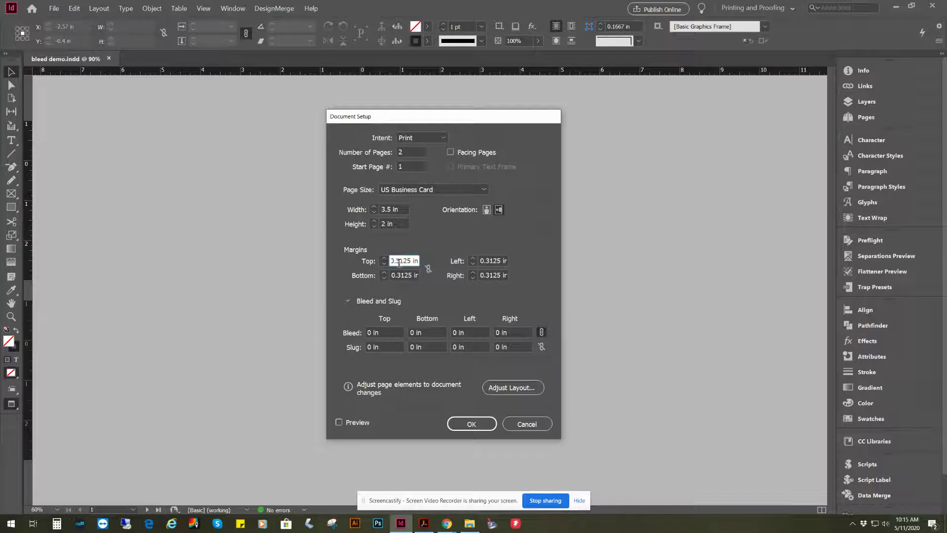
click(400, 260)
key(BackSpace)
text(1)
key(Tab)
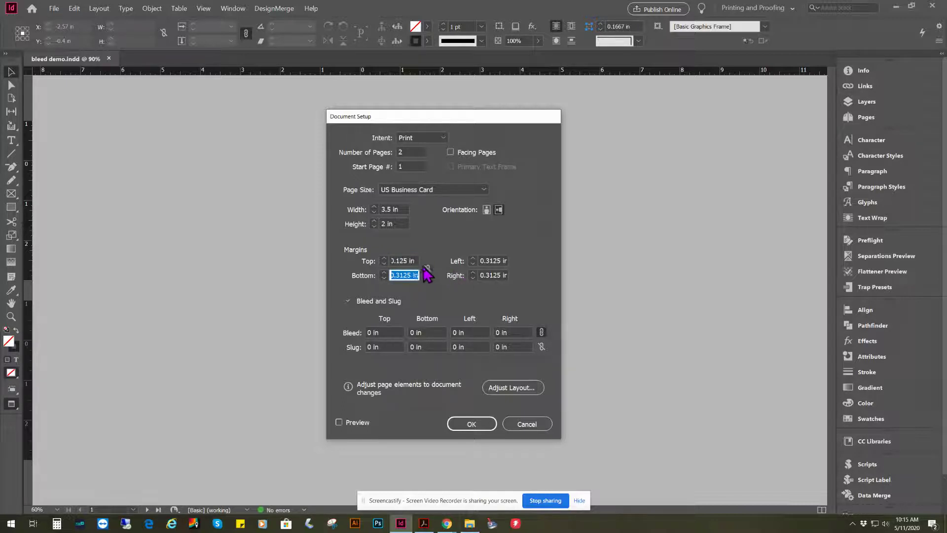
click(409, 260)
click(427, 269)
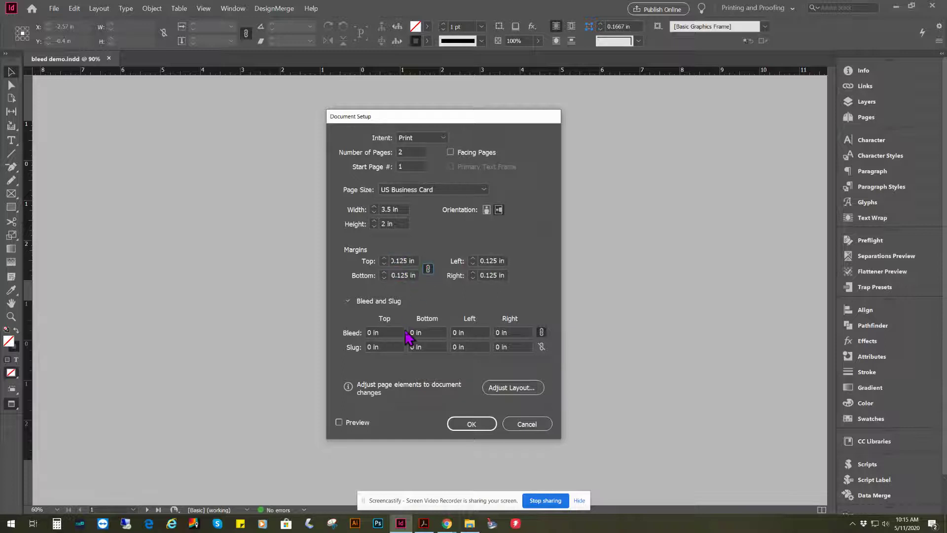
- Set a 0.125 in bleed on every side and confirm the setup
click(388, 331)
drag(387, 332, 358, 332)
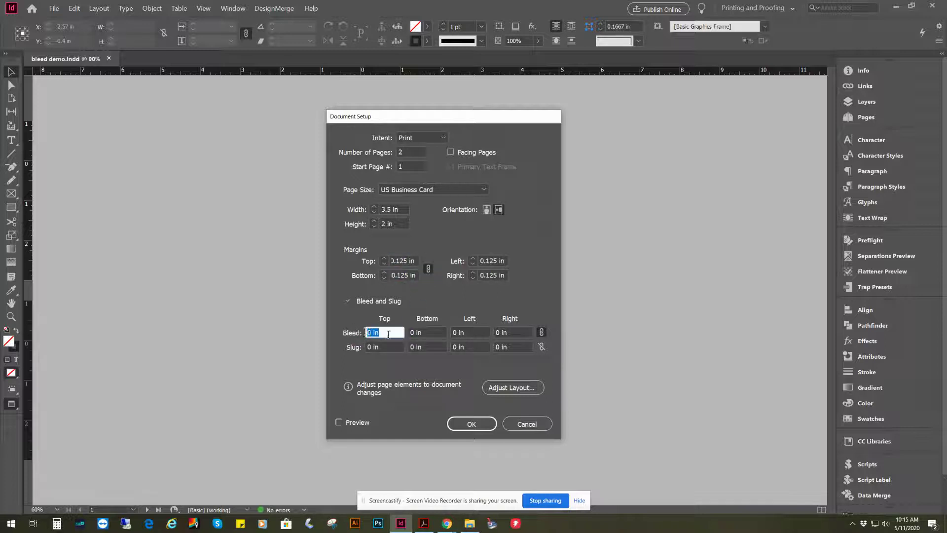
text(.125)
key(Tab)
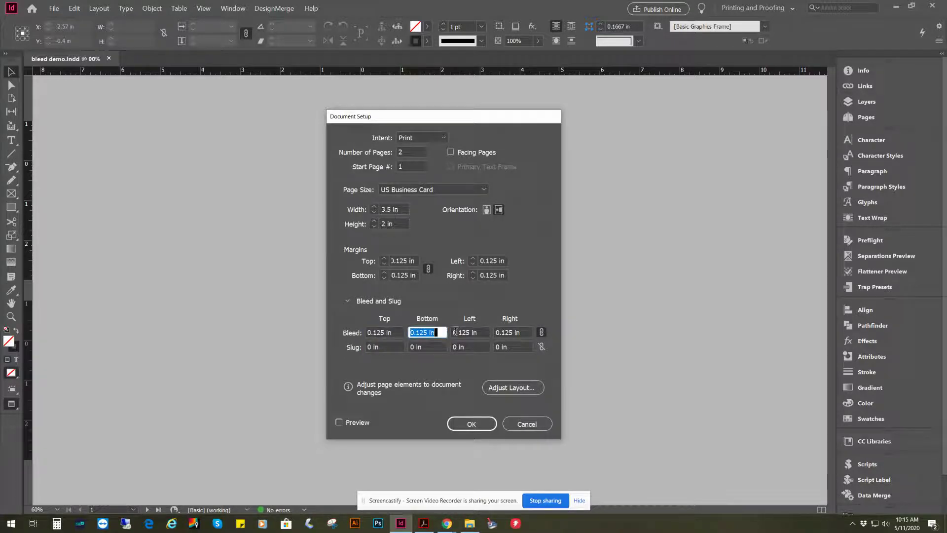
click(469, 425)
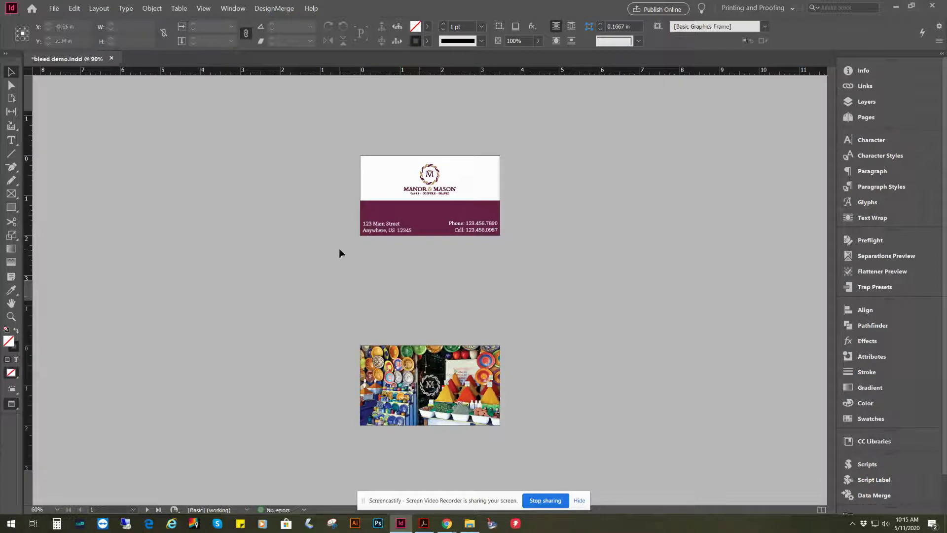
- Stretch the front card's purple bar out to the red bleed guides
key(w)
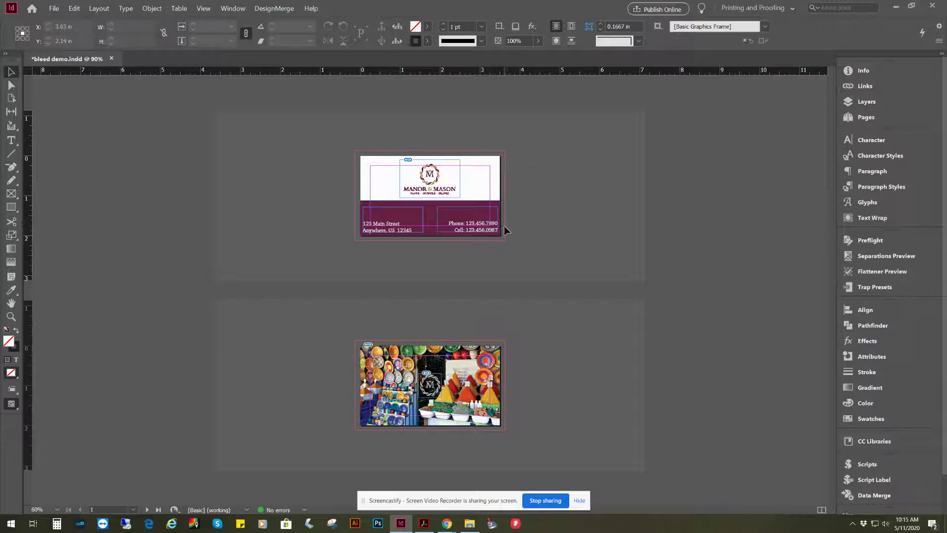
click(500, 207)
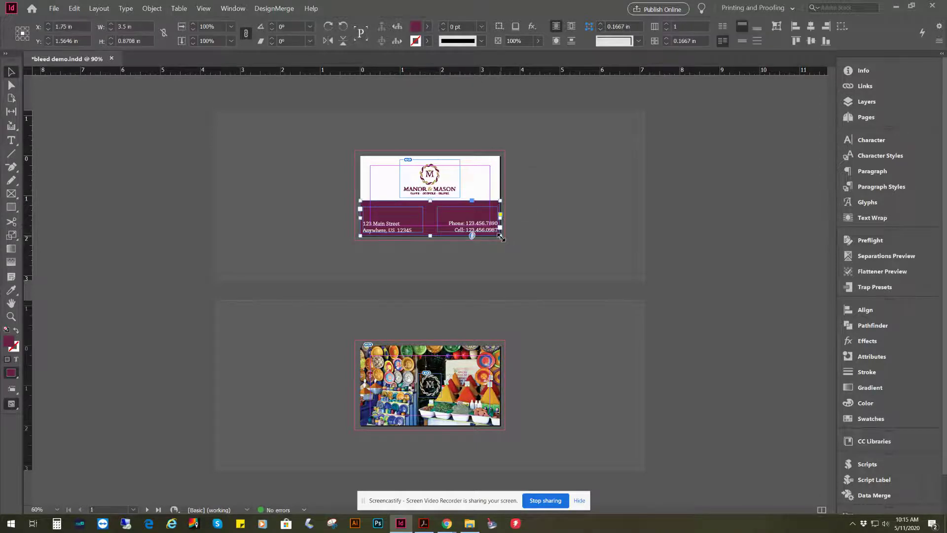
drag(501, 239, 506, 240)
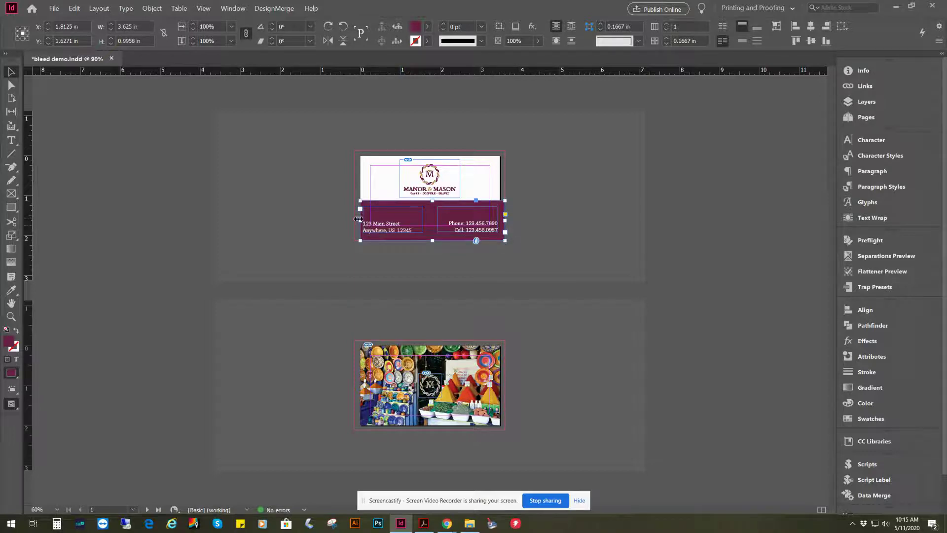
drag(358, 219, 356, 219)
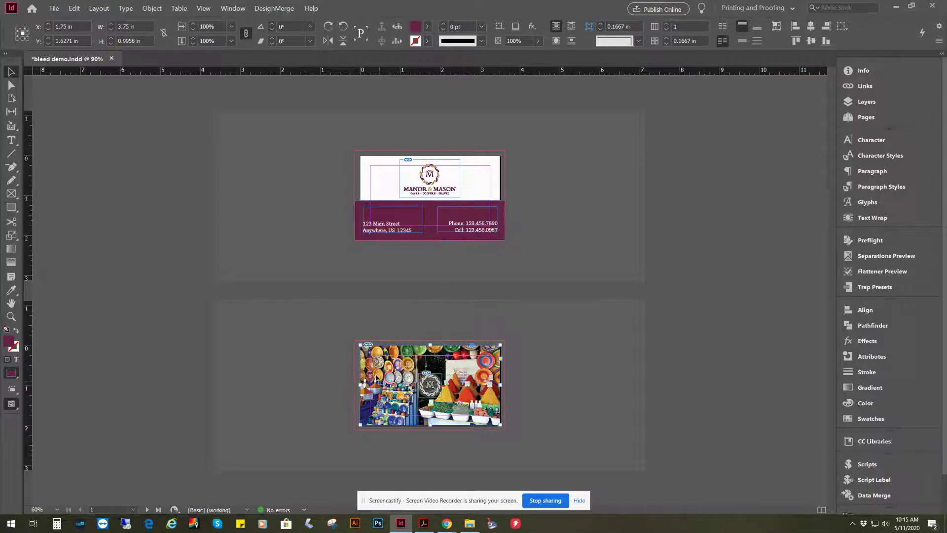
- Extend the back card's market photo into the bleed, making it 3.75 × 2.25 in
click(424, 383)
drag(358, 342, 352, 338)
drag(501, 426, 505, 430)
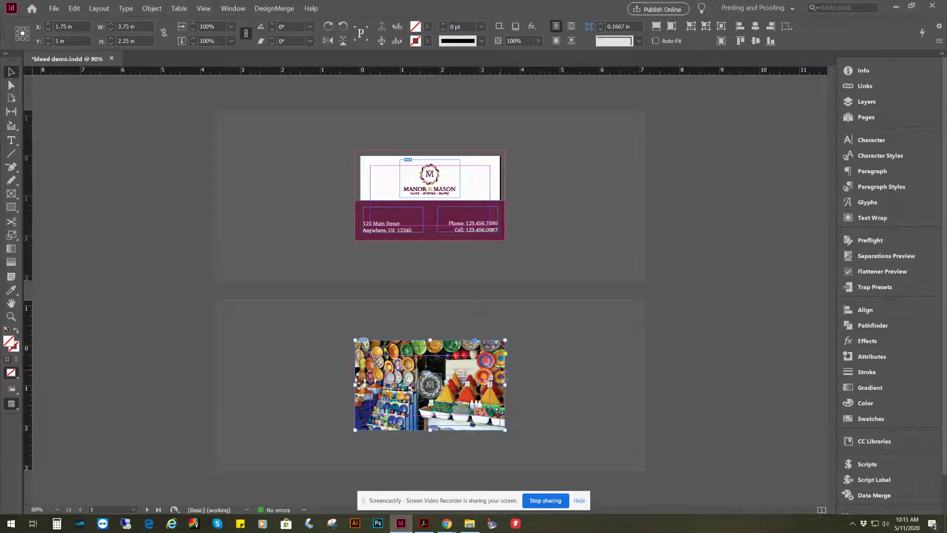
click(340, 339)
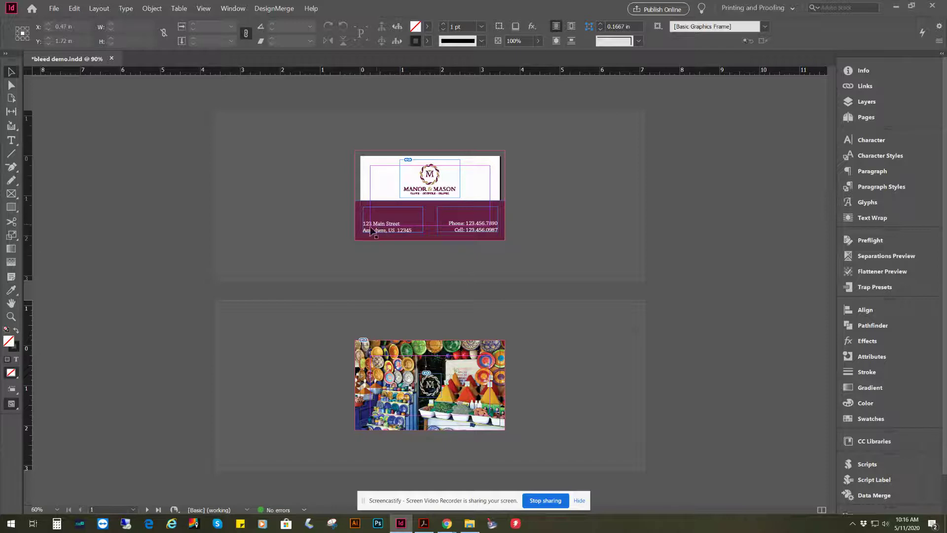
- Set the linked page margins to 0.125 in through Layout > Margins and Columns
key(w)
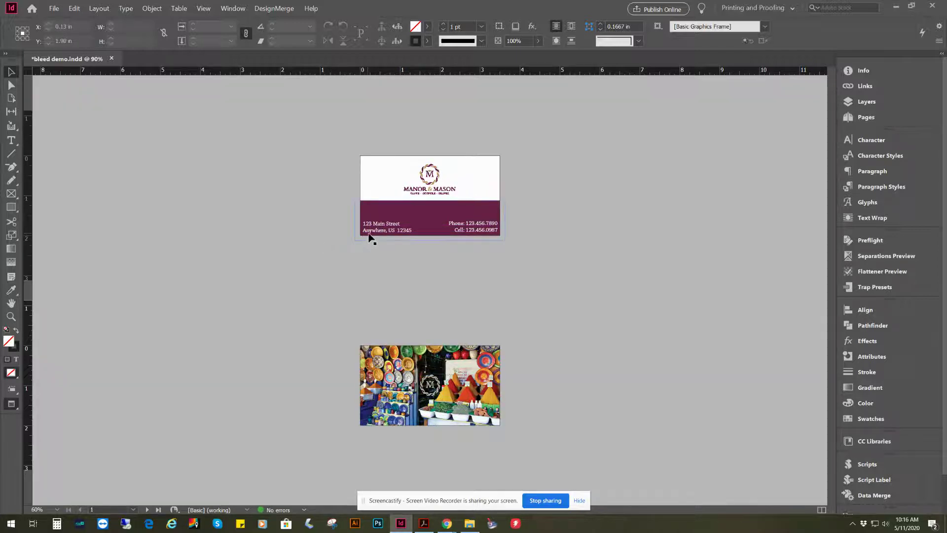
key(w)
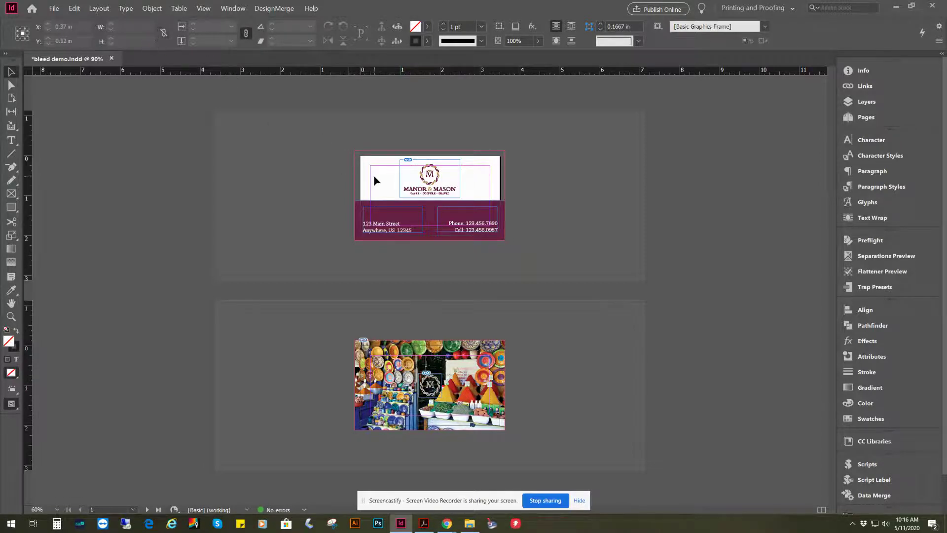
click(99, 8)
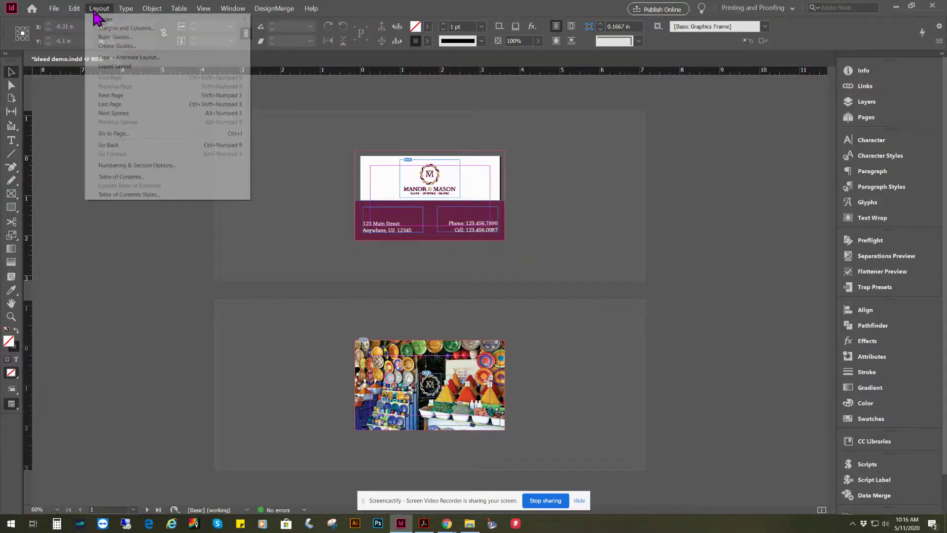
click(120, 29)
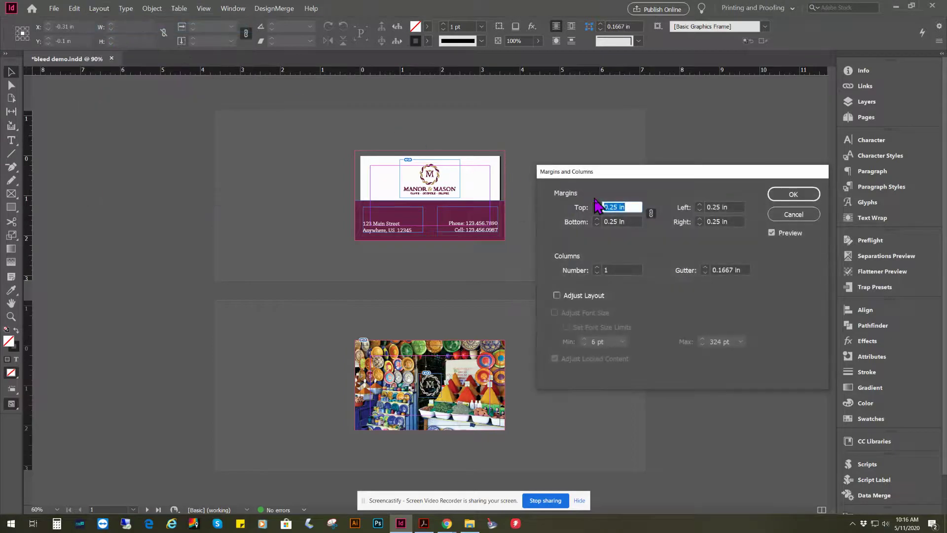
click(610, 207)
text(1)
key(Tab)
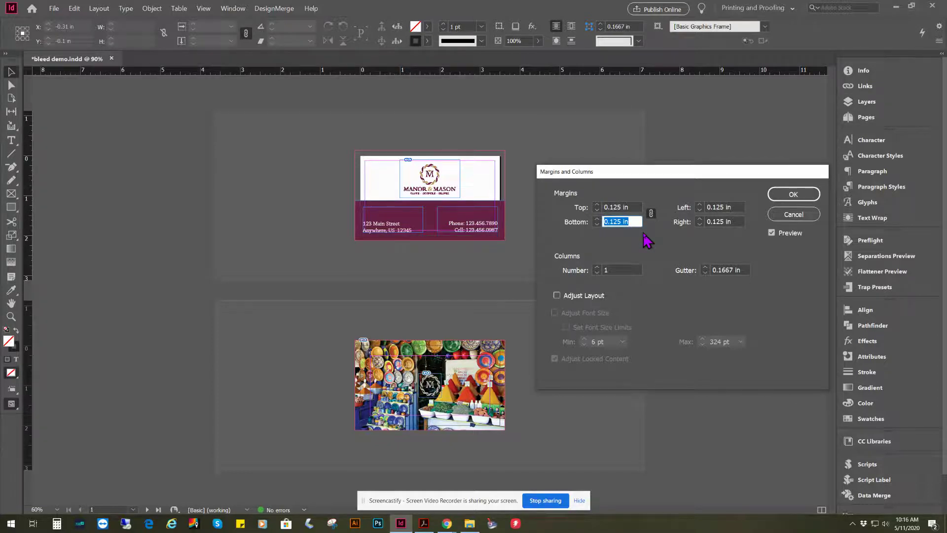
click(791, 194)
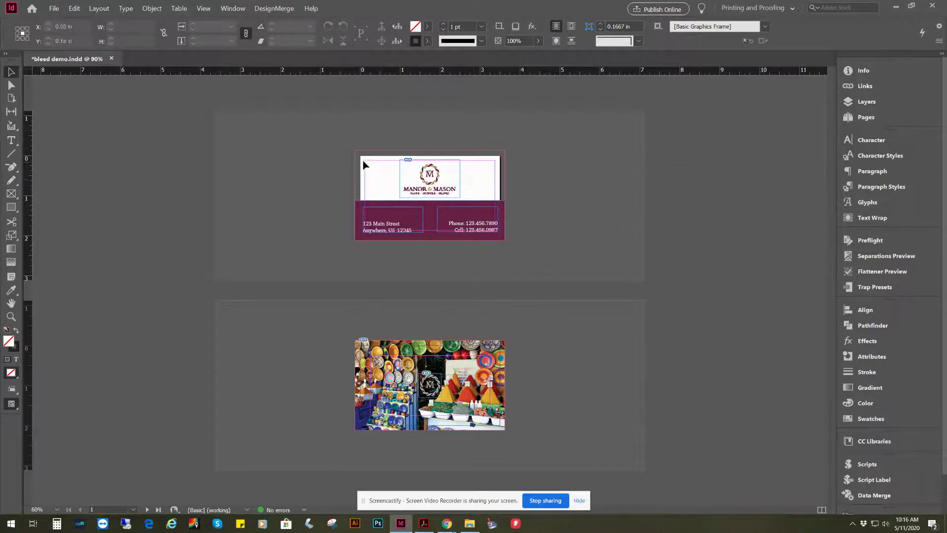
- Nudge the 123 Main Street address and phone text frames inside the margins, then preview the card
click(377, 229)
drag(377, 229, 379, 227)
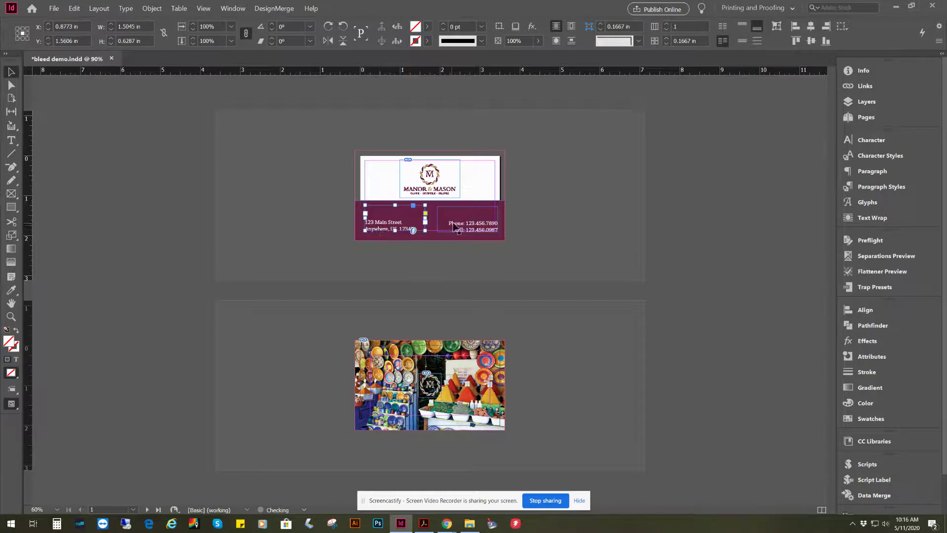
drag(453, 226, 451, 227)
click(509, 235)
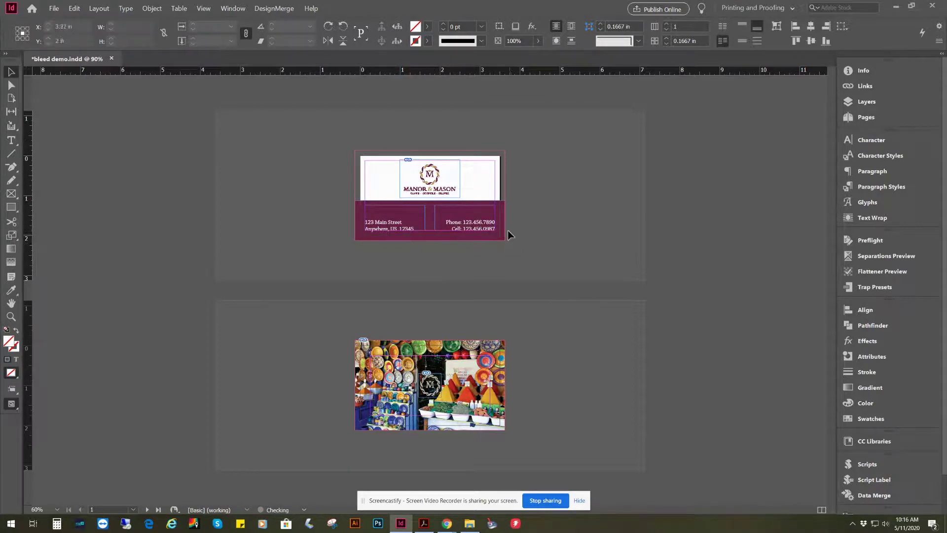
key(w)
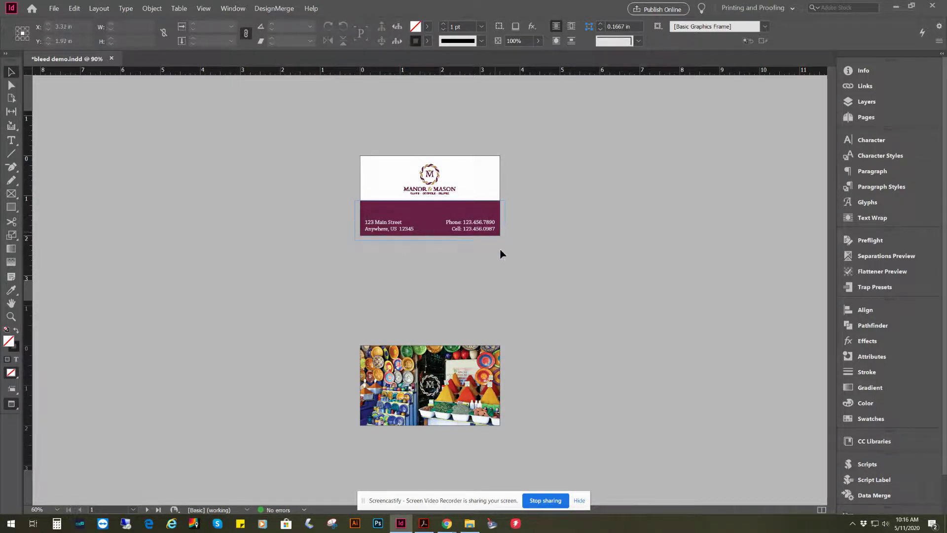
key(w)
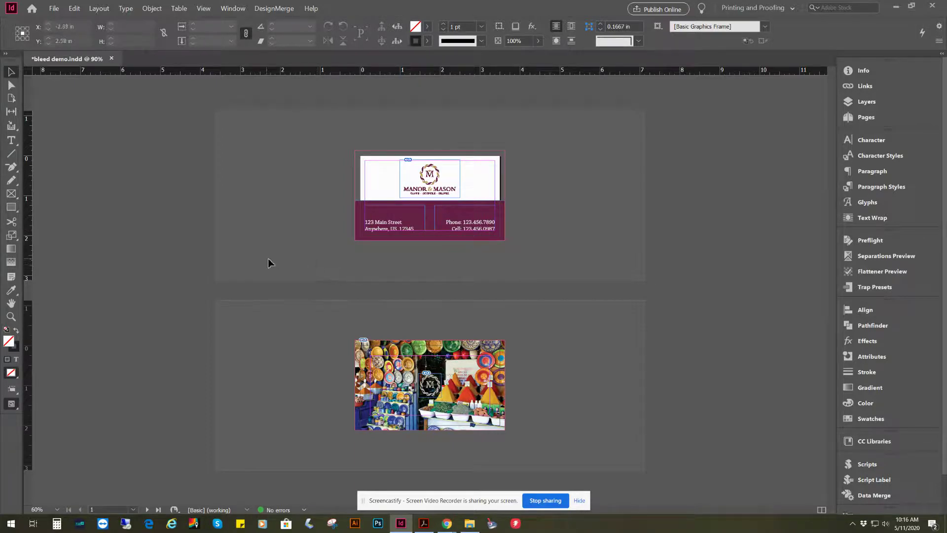
- Export to PDF as 'bleed demo_PRINT' using the [High Quality Print] preset
click(54, 9)
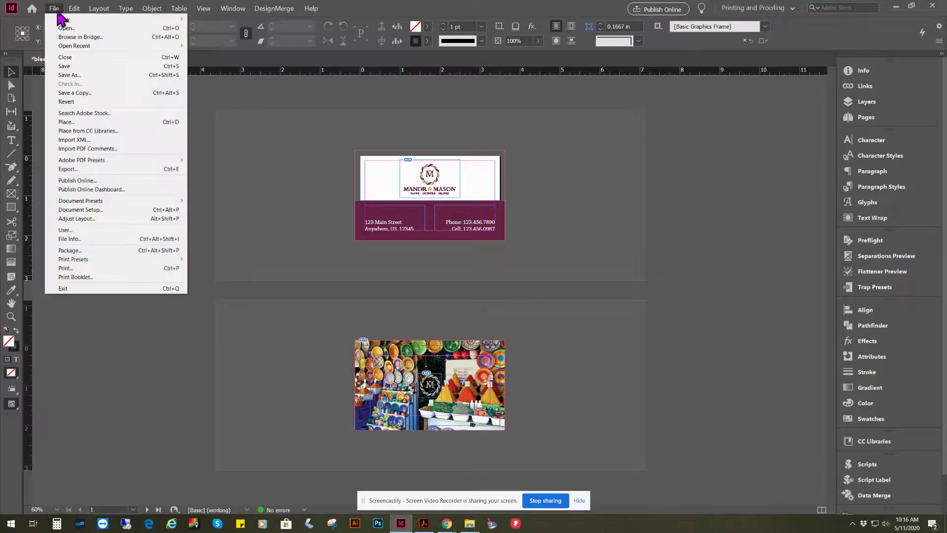
click(69, 169)
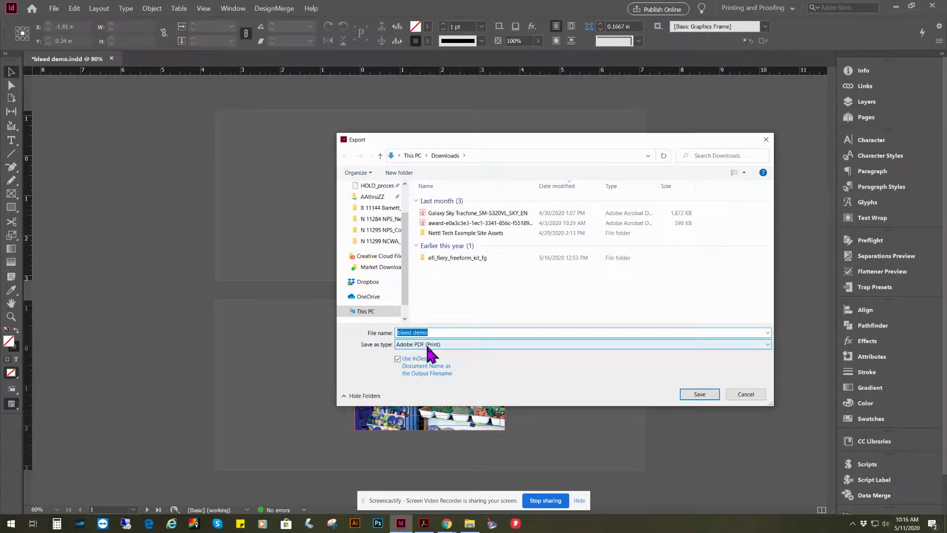
click(444, 332)
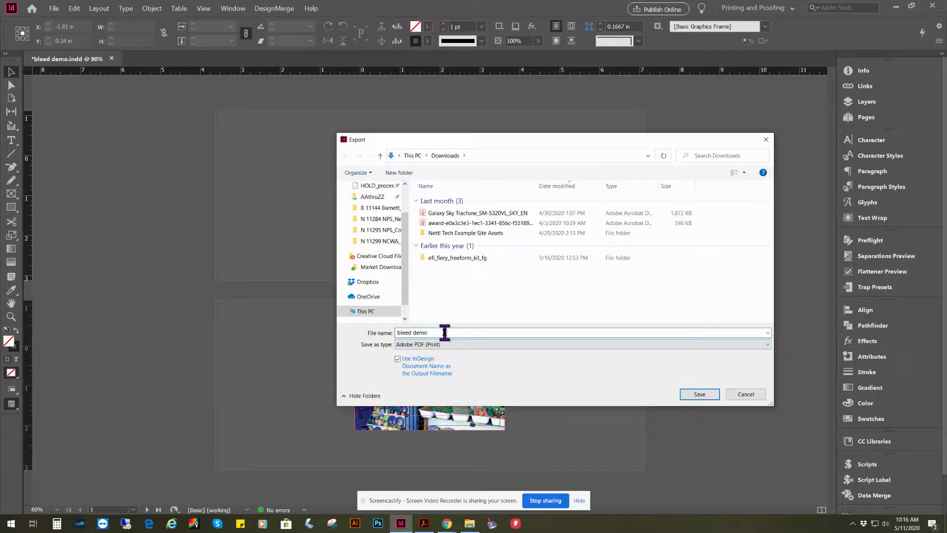
text(_PRINT)
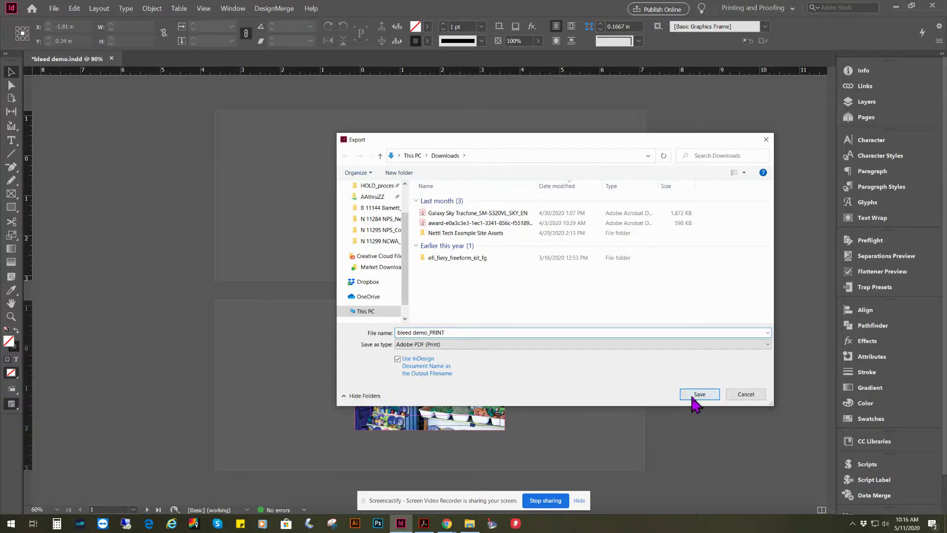
click(698, 394)
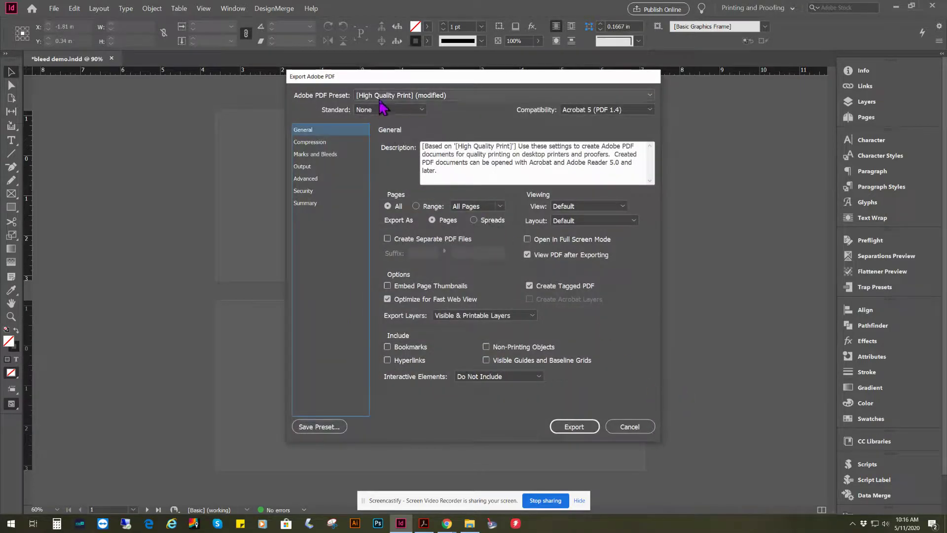
click(384, 96)
click(392, 107)
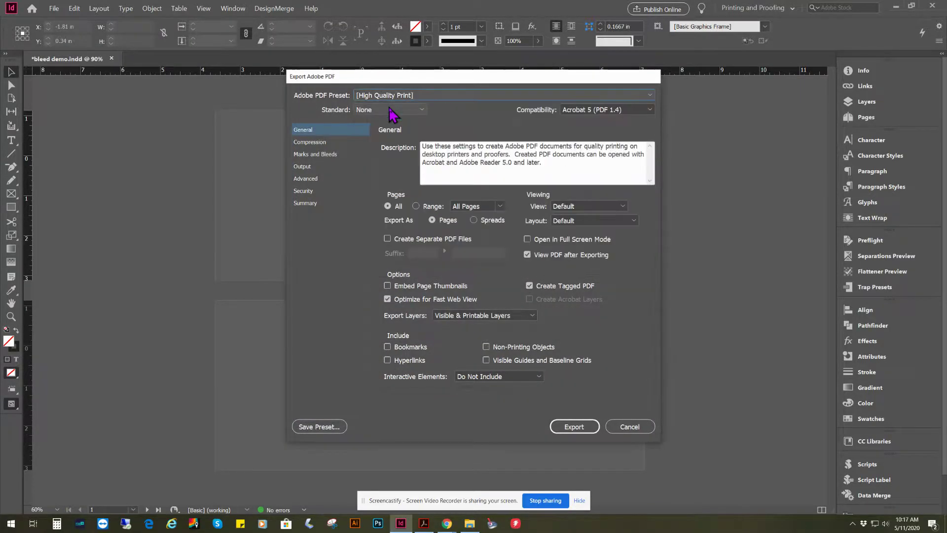
- Turn on crop marks with a 0.125 in offset
click(307, 155)
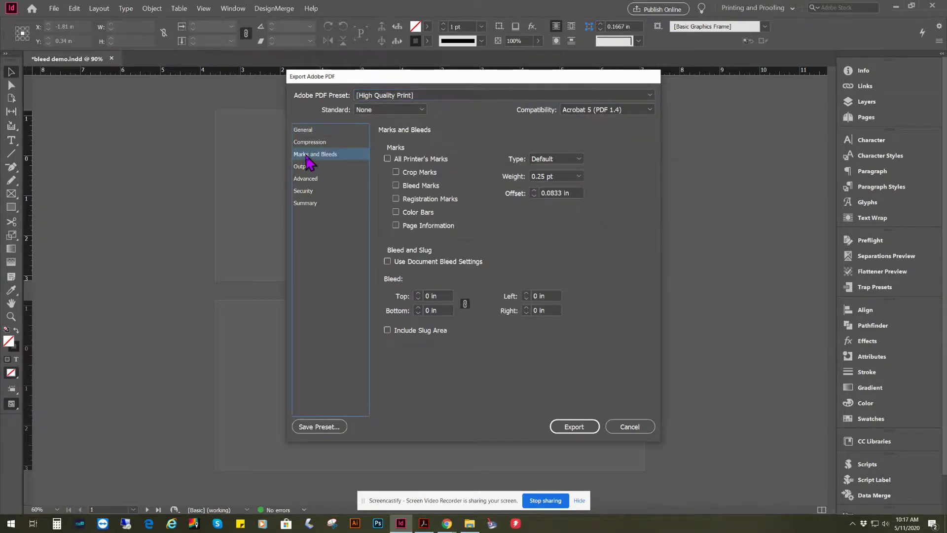
click(396, 172)
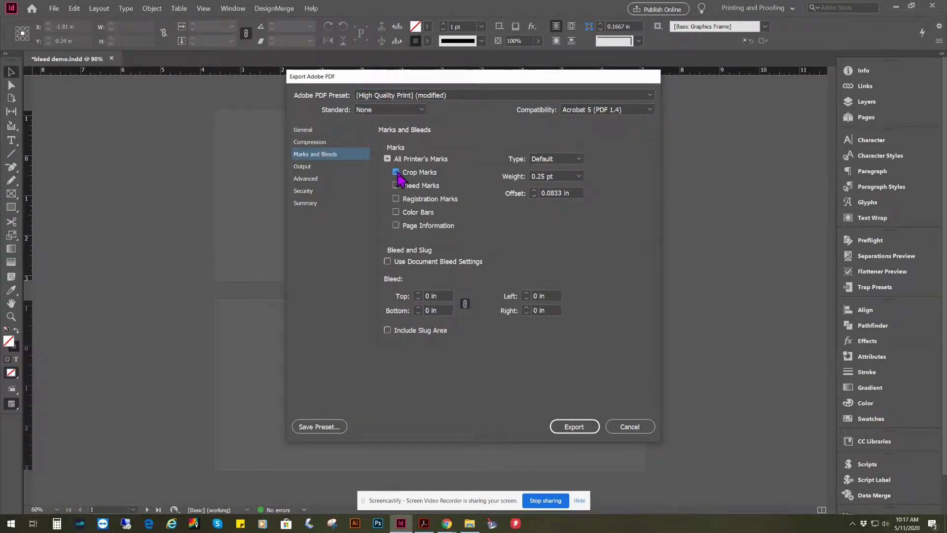
click(562, 193)
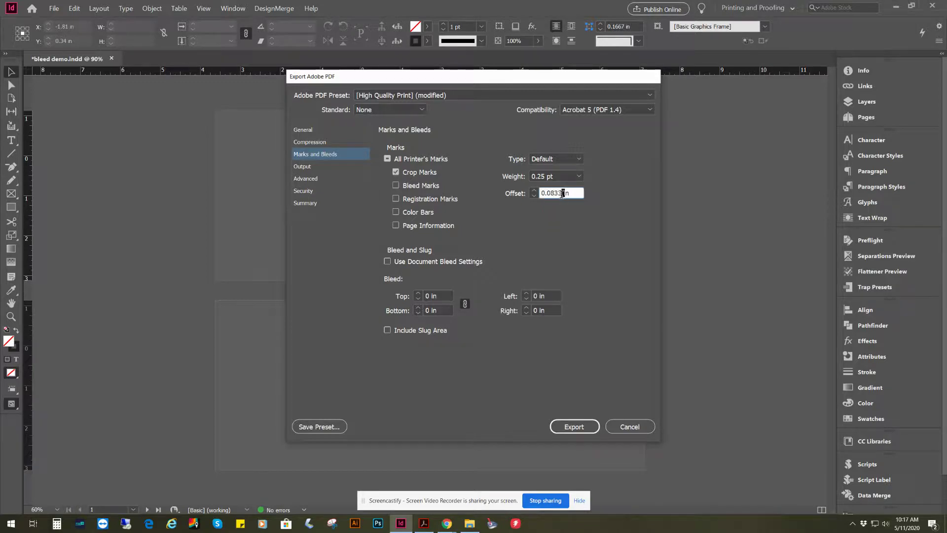
drag(556, 193, 549, 192)
text(125)
click(567, 231)
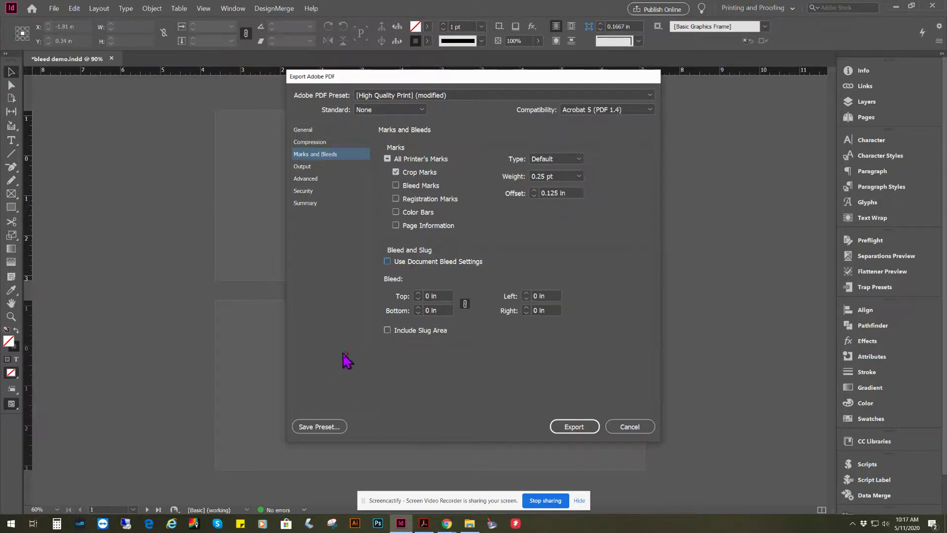
- Set a custom 0.125 in bleed on all sides and export the PDF
click(388, 262)
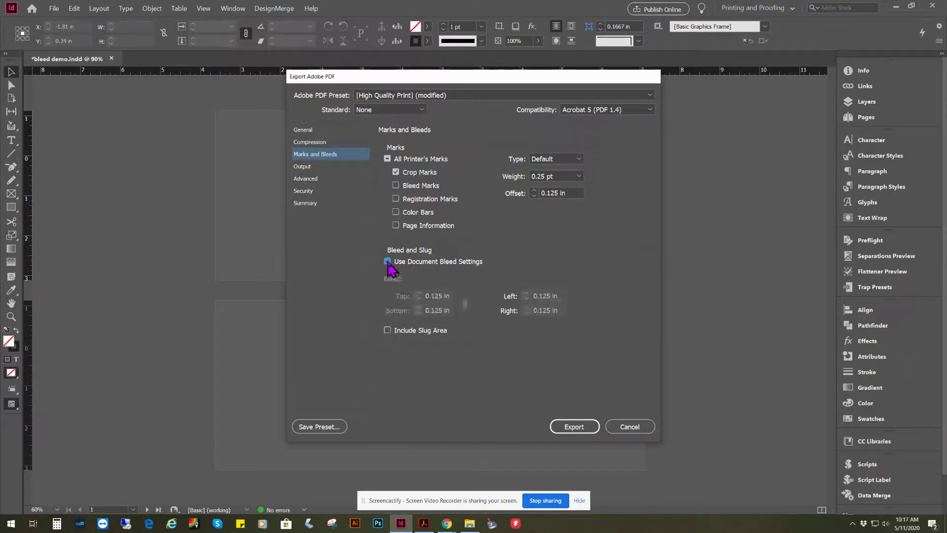
click(388, 261)
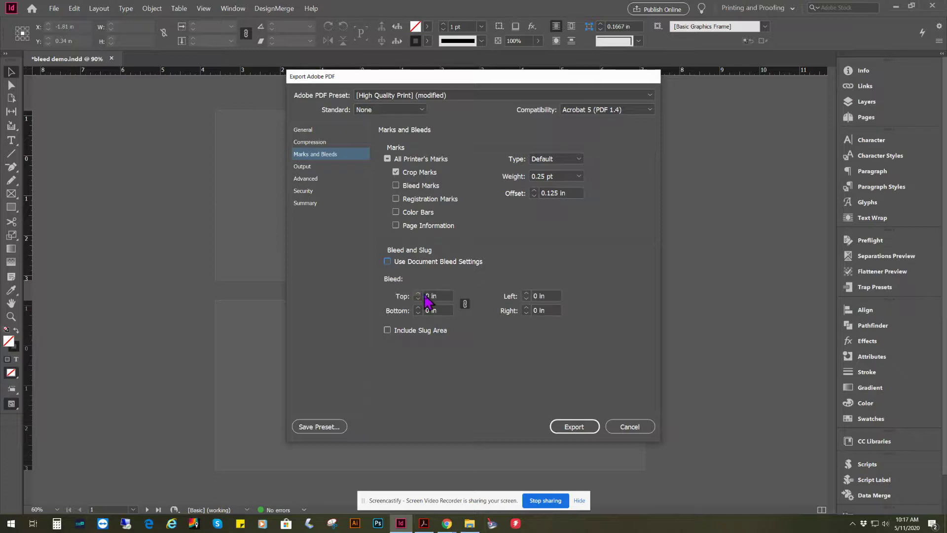
click(438, 296)
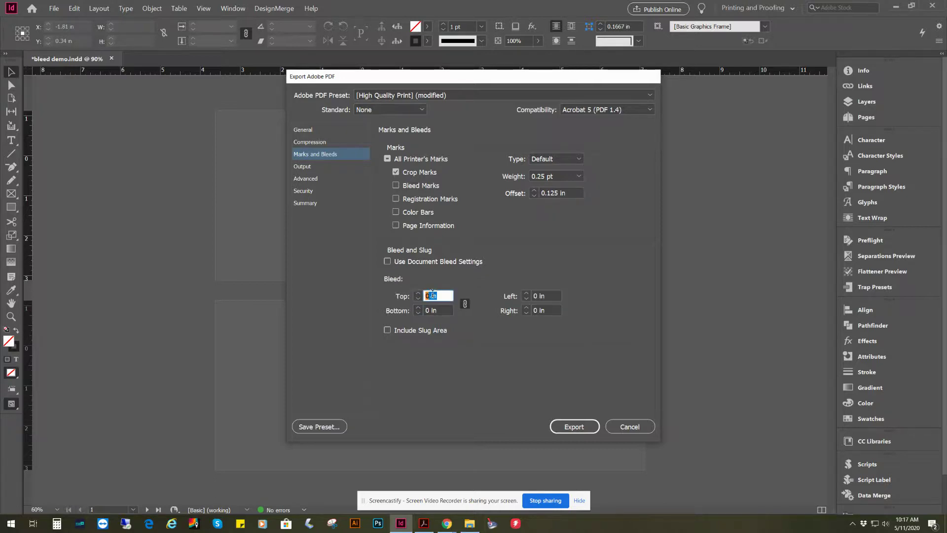
text(.125)
key(Tab)
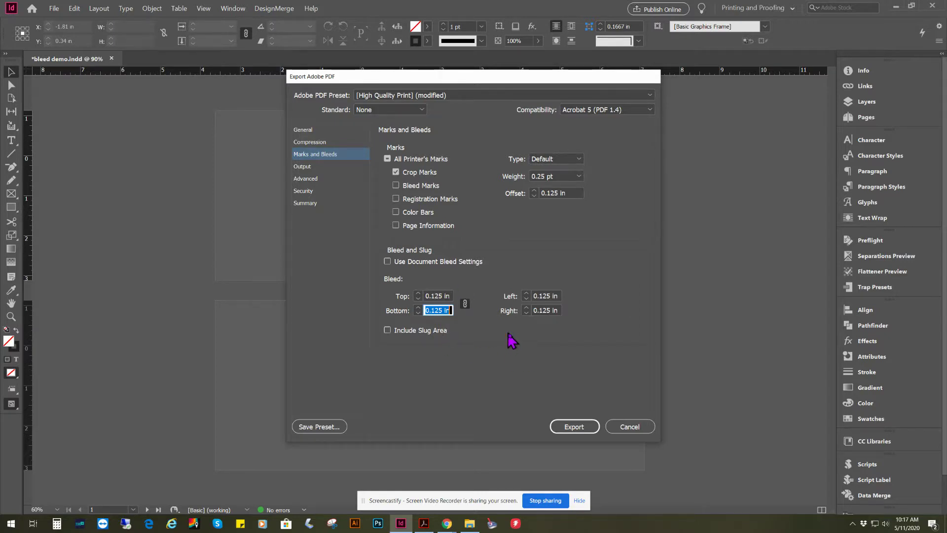
click(574, 427)
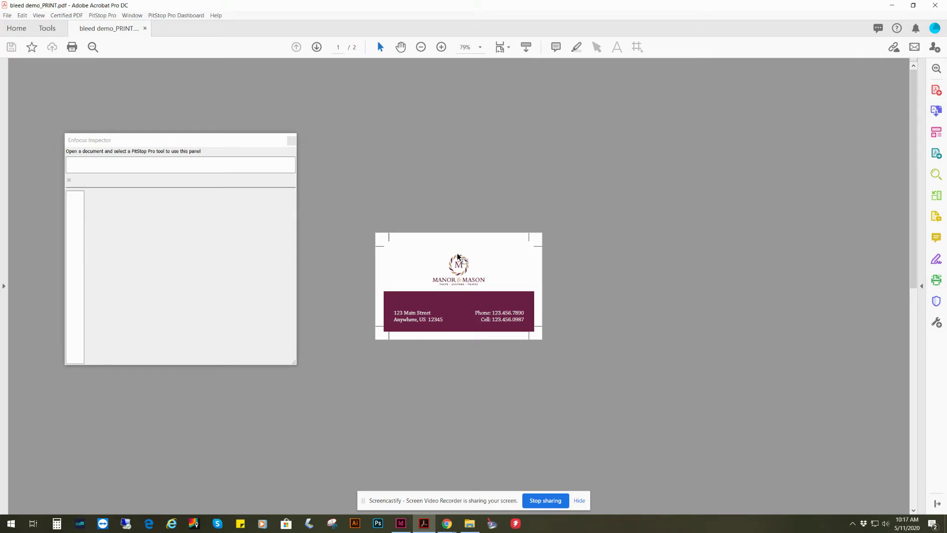
- Go to page 2 of bleed demo_PRINT.pdf to check the photo bleeding past the crop marks
click(316, 47)
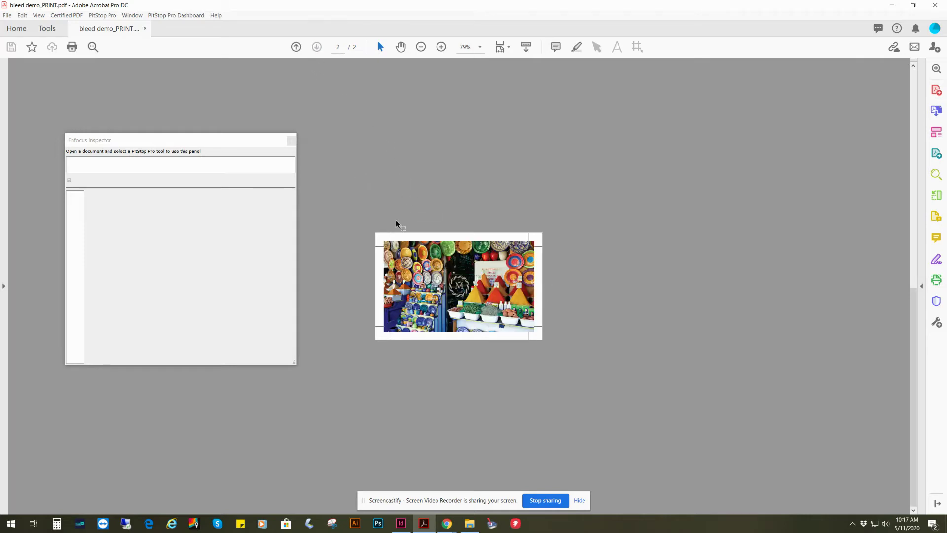